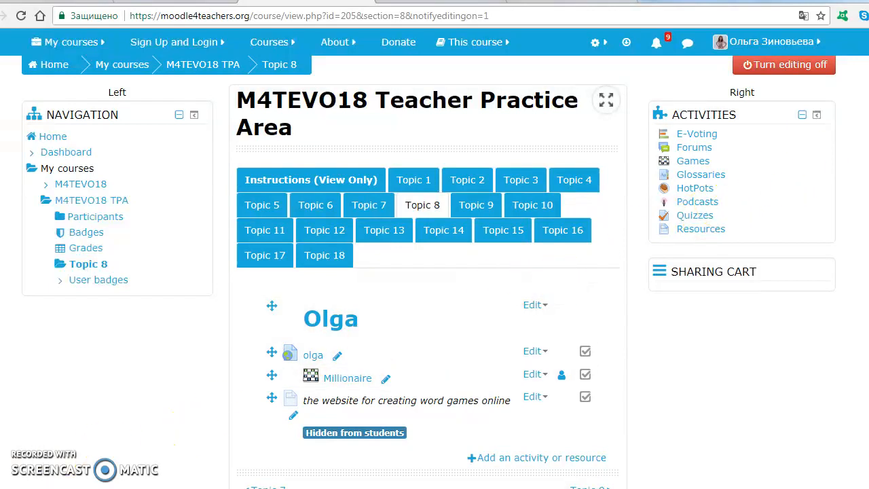
- Add a Game - Crossword activity to Topic 8
{"action": "scroll", "coordinate": [780, 136], "scroll_direction": "up", "scroll_amount": 1}
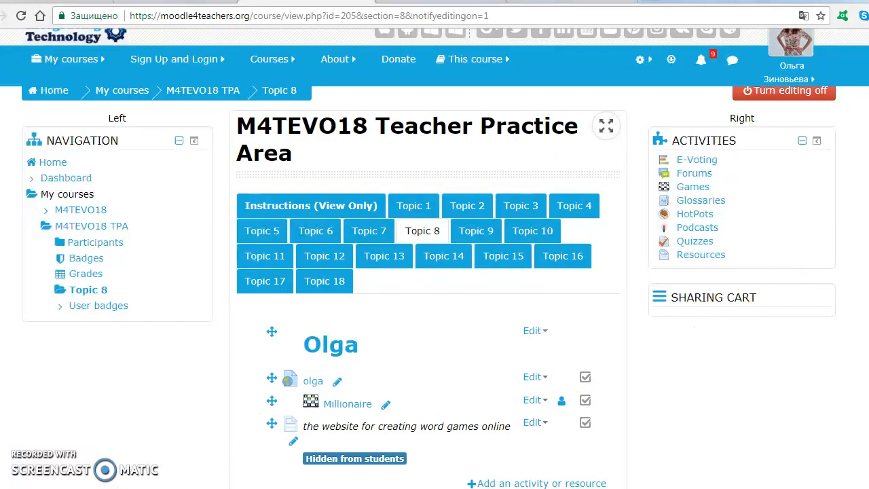
{"action": "scroll", "coordinate": [694, 327], "scroll_direction": "down", "scroll_amount": 3}
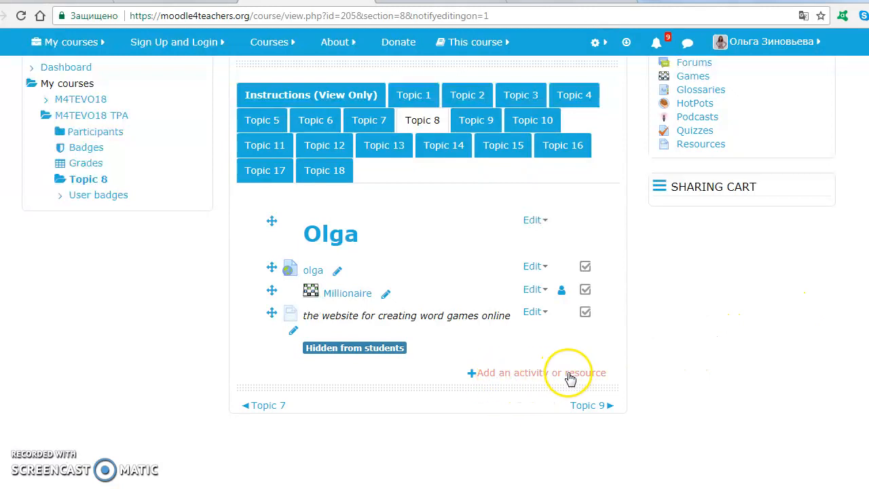
{"action": "left_click", "coordinate": [544, 373]}
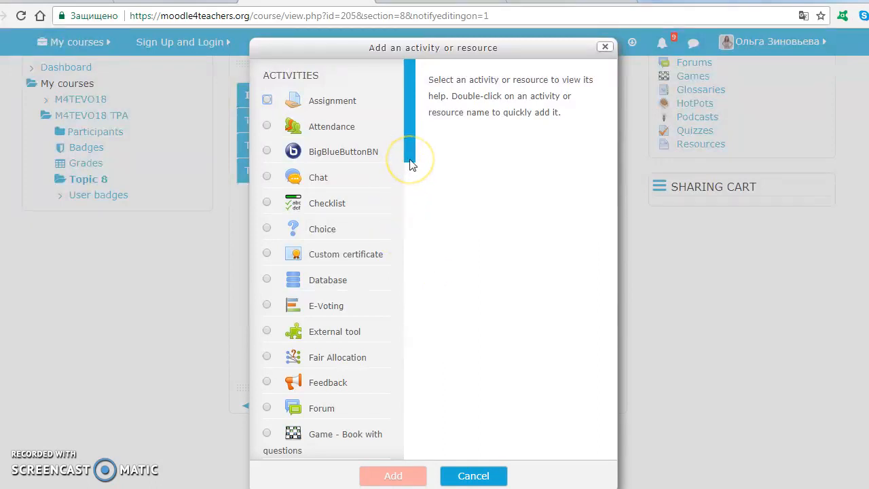
{"action": "left_click_drag", "start_coordinate": [409, 163], "coordinate": [409, 136]}
{"action": "left_click", "coordinate": [331, 127]}
{"action": "left_click", "coordinate": [332, 157]}
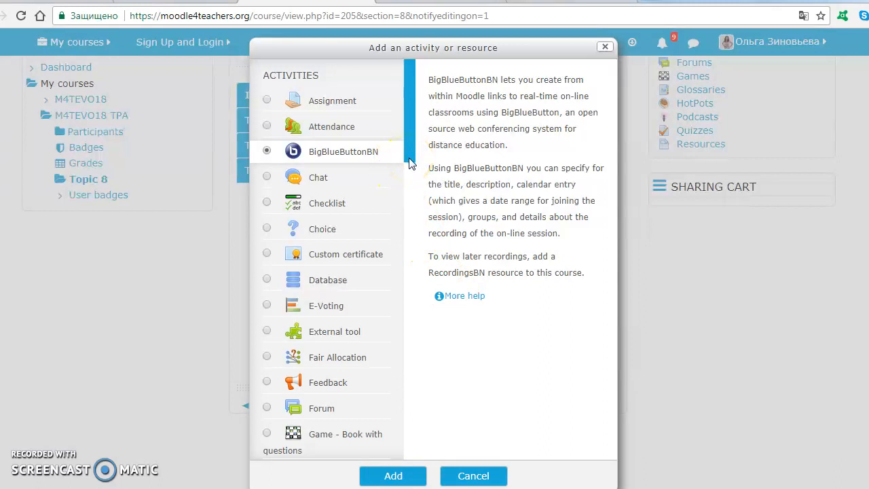
{"action": "left_click_drag", "start_coordinate": [409, 163], "coordinate": [414, 224]}
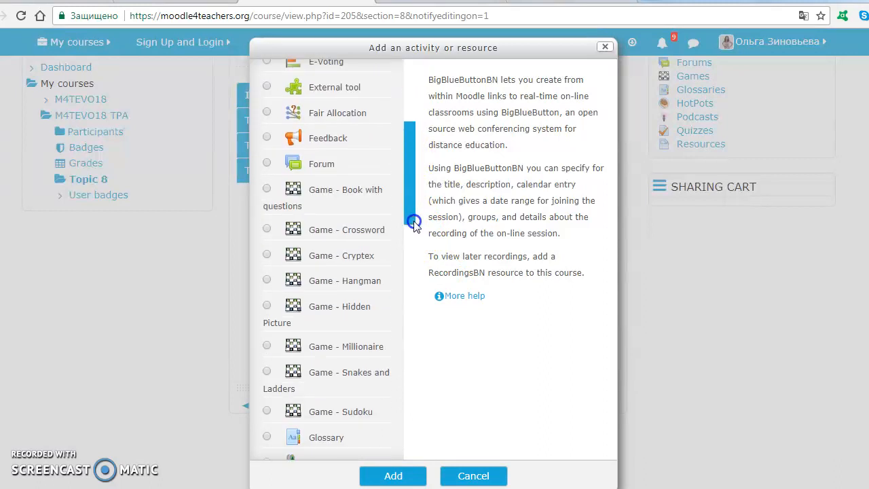
{"action": "left_click", "coordinate": [360, 228]}
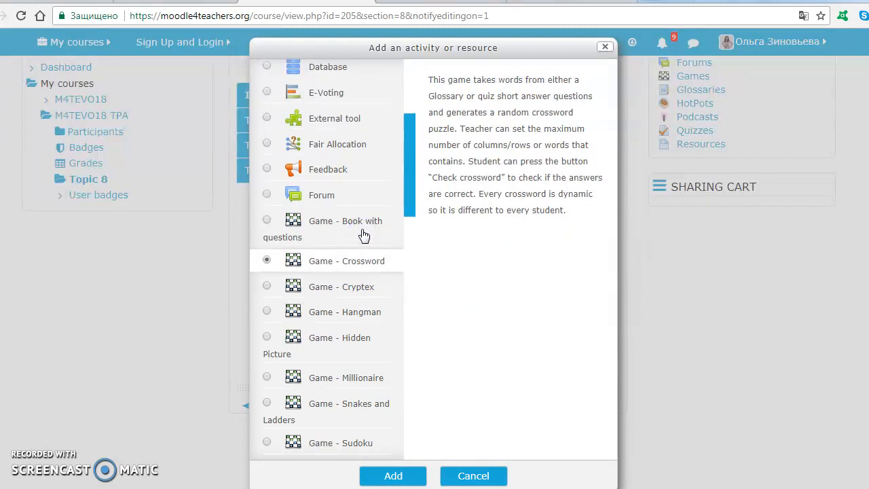
{"action": "left_click", "coordinate": [393, 474]}
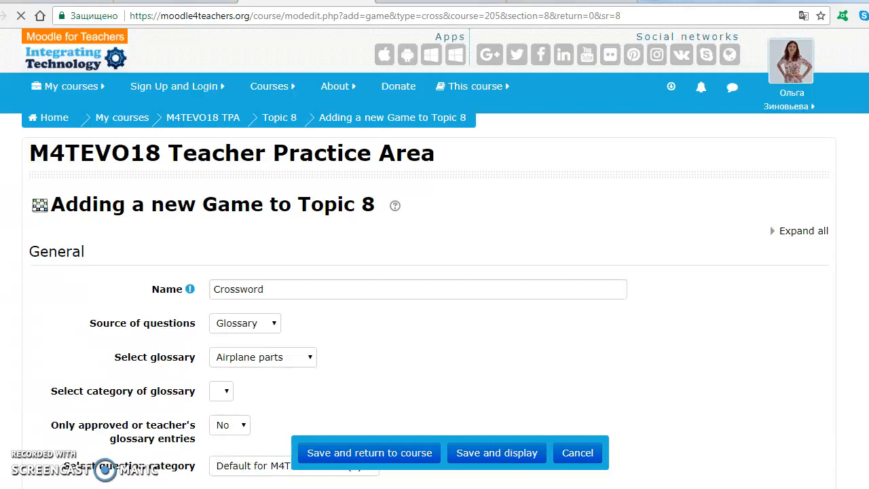
- Replace the crossword game's default name with "irregular verbs"
{"action": "scroll", "coordinate": [407, 407], "scroll_direction": "down", "scroll_amount": 4}
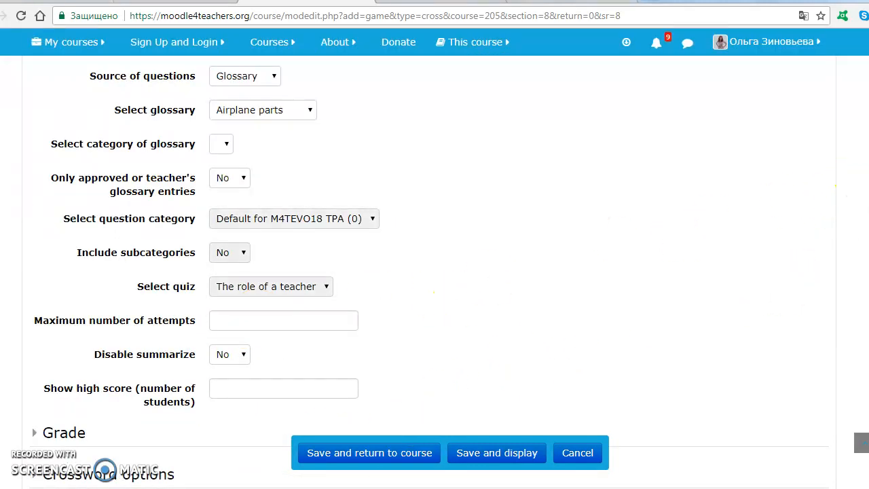
{"action": "scroll", "coordinate": [434, 272], "scroll_direction": "up", "scroll_amount": 4}
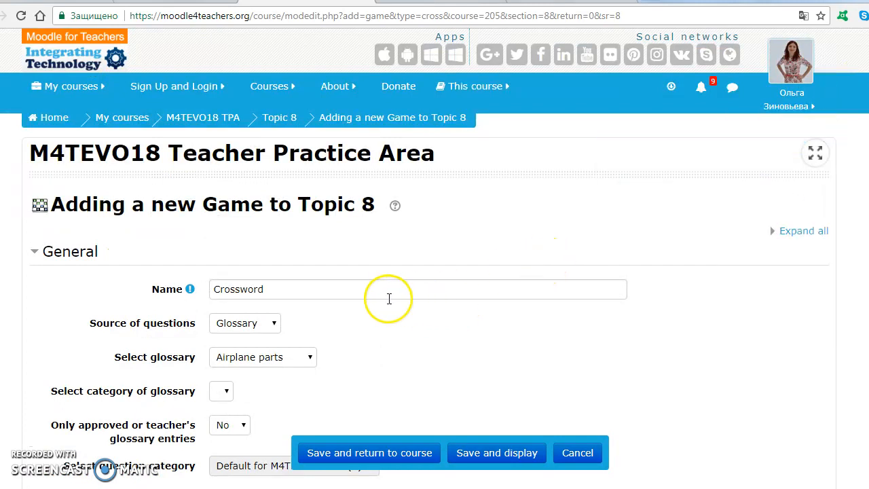
{"action": "left_click", "coordinate": [357, 291]}
{"action": "key", "text": "BackSpace"}
{"action": "key", "text": "BackSpace"}
{"action": "key", "text": "BackSpace"}
{"action": "key", "text": "BackSpace"}
{"action": "key", "text": "BackSpace"}
{"action": "key", "text": "BackSpace"}
{"action": "key", "text": "BackSpace"}
{"action": "key", "text": "BackSpace"}
{"action": "key", "text": "BackSpace"}
{"action": "type", "text": "irr"}
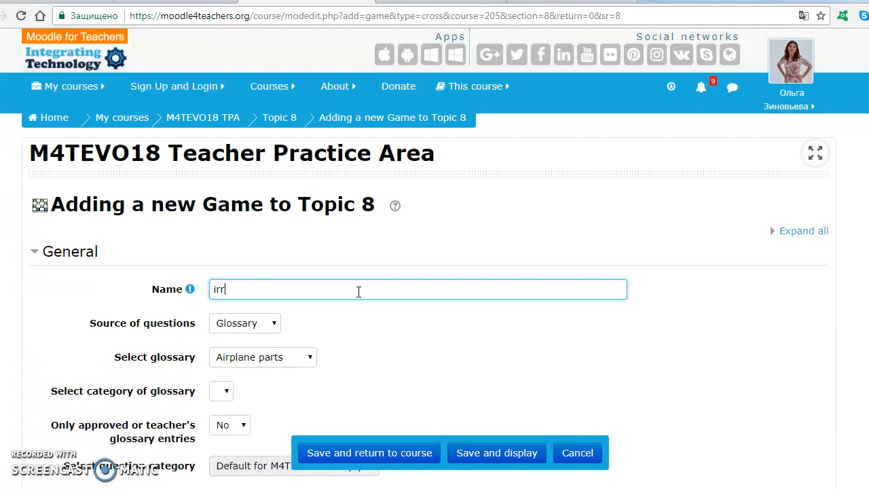
{"action": "type", "text": "egular"}
{"action": "type", "text": "verbs"}
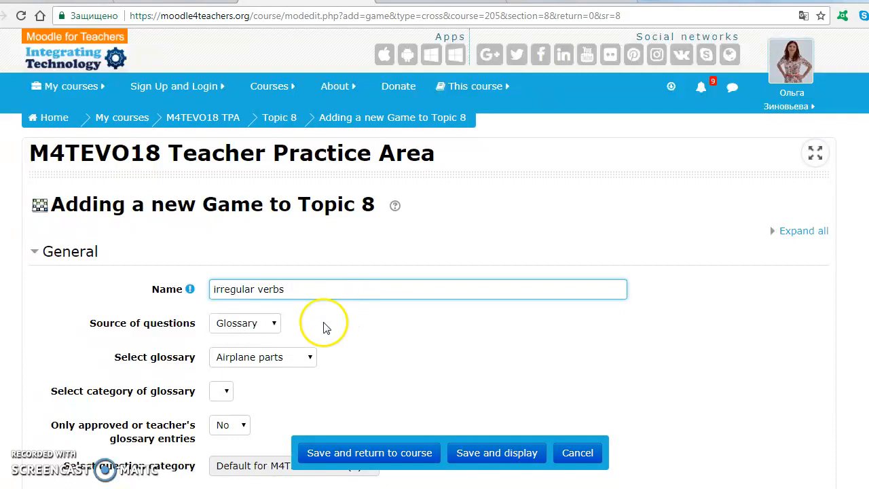
- Use the Blended Learning glossary as the game's question source and set only approved or teacher's glossary entries to Yes
{"action": "left_click", "coordinate": [275, 324]}
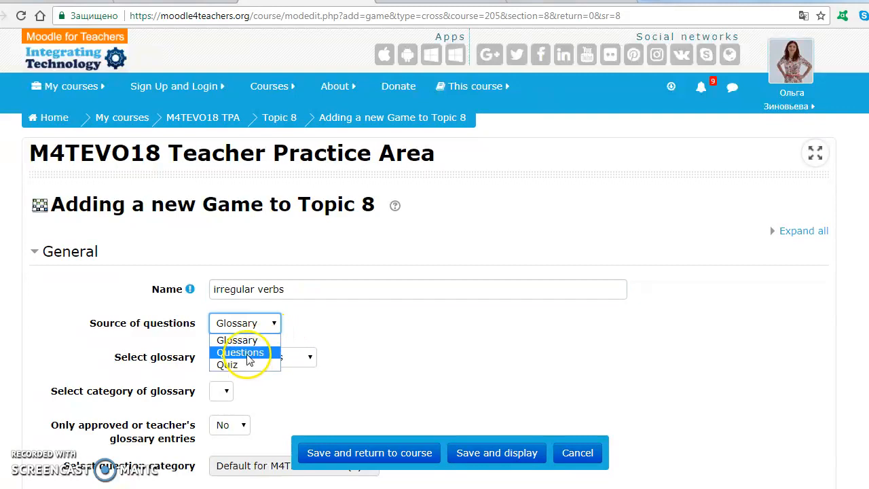
{"action": "left_click", "coordinate": [312, 358]}
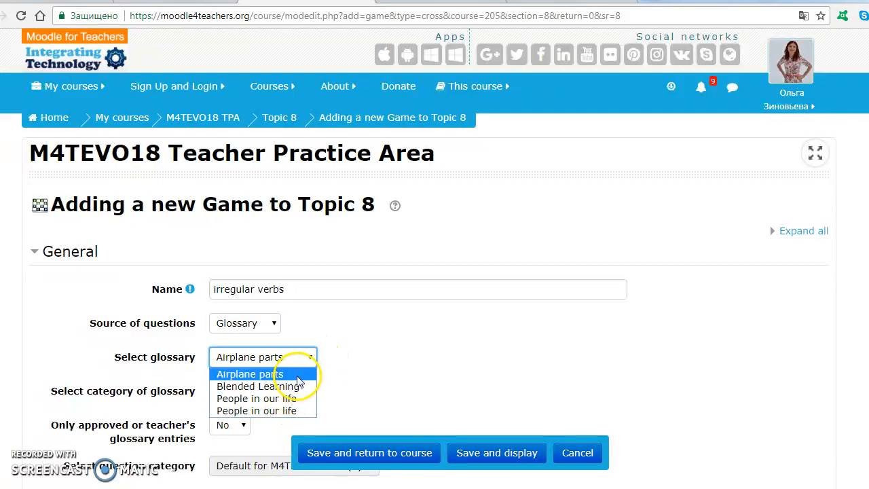
{"action": "left_click", "coordinate": [285, 386]}
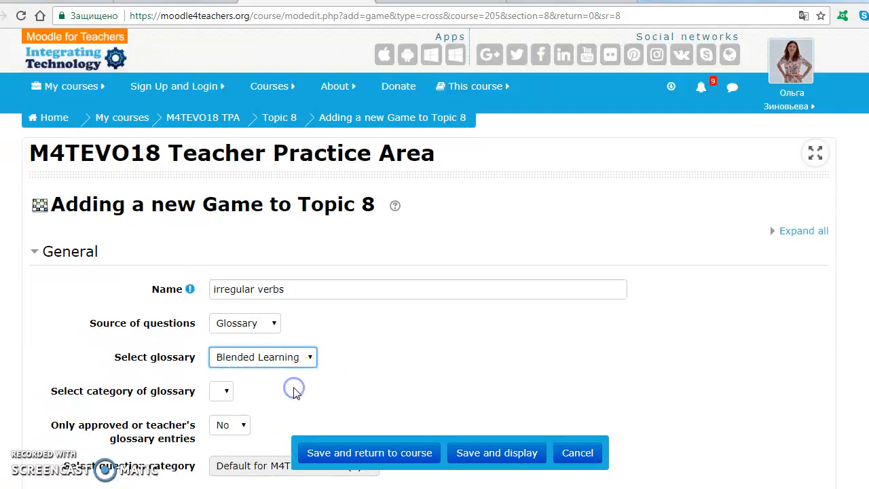
{"action": "left_click", "coordinate": [230, 391]}
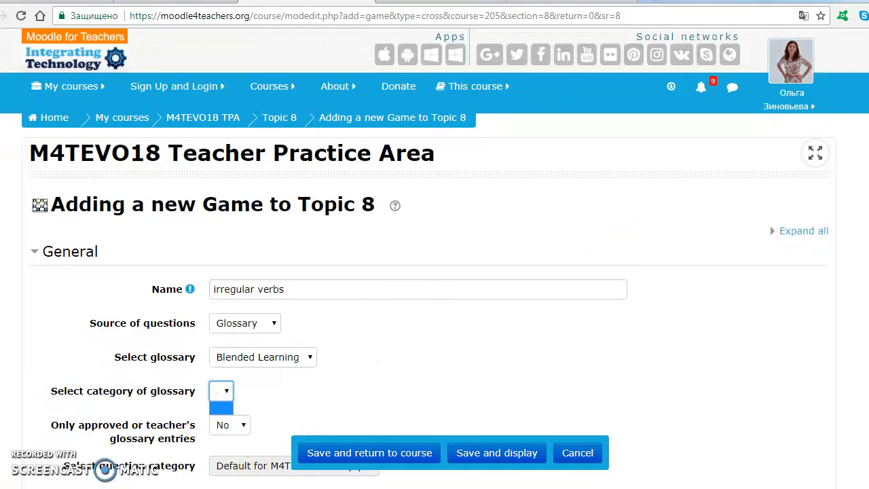
{"action": "scroll", "coordinate": [435, 253], "scroll_direction": "down", "scroll_amount": 3}
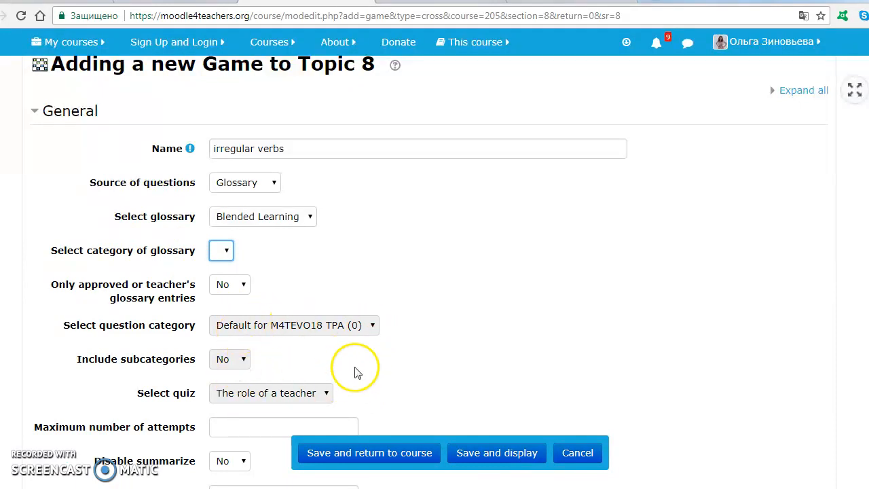
{"action": "left_click", "coordinate": [245, 285]}
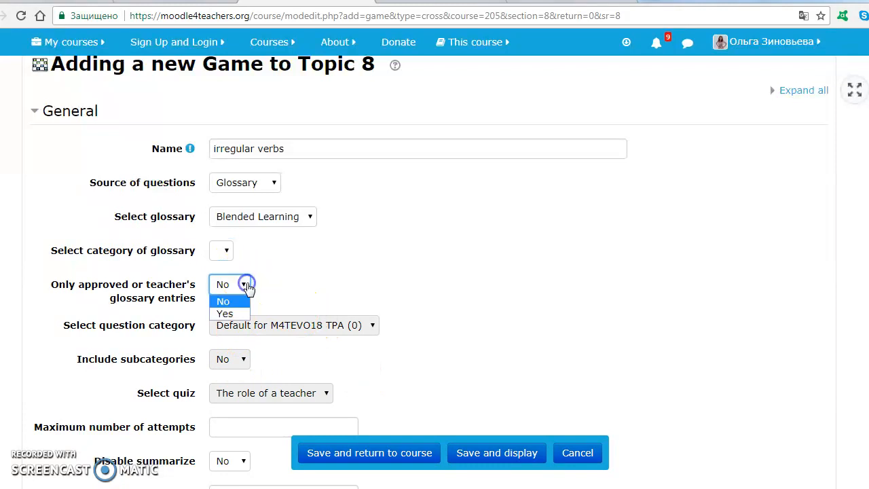
{"action": "left_click", "coordinate": [243, 313]}
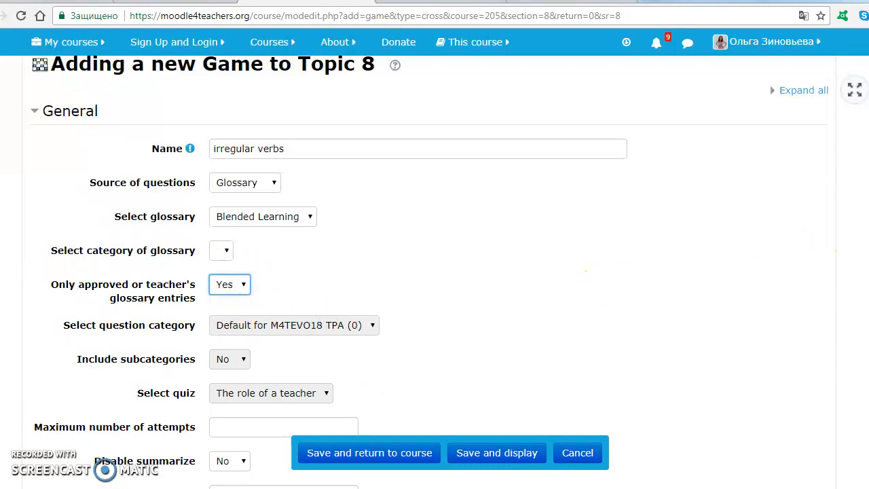
- Set the game's maximum number of attempts to 3 and save it, returning to the course
{"action": "scroll", "coordinate": [585, 272], "scroll_direction": "down", "scroll_amount": 2}
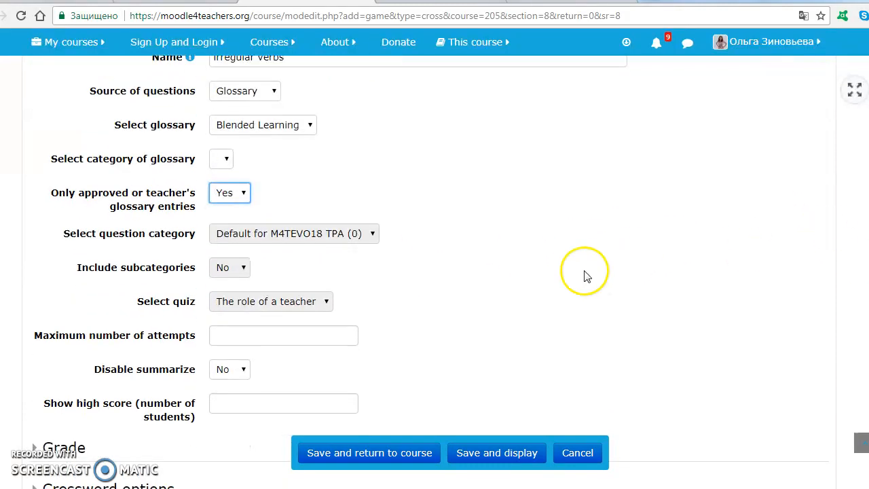
{"action": "left_click", "coordinate": [307, 337]}
{"action": "type", "text": "3"}
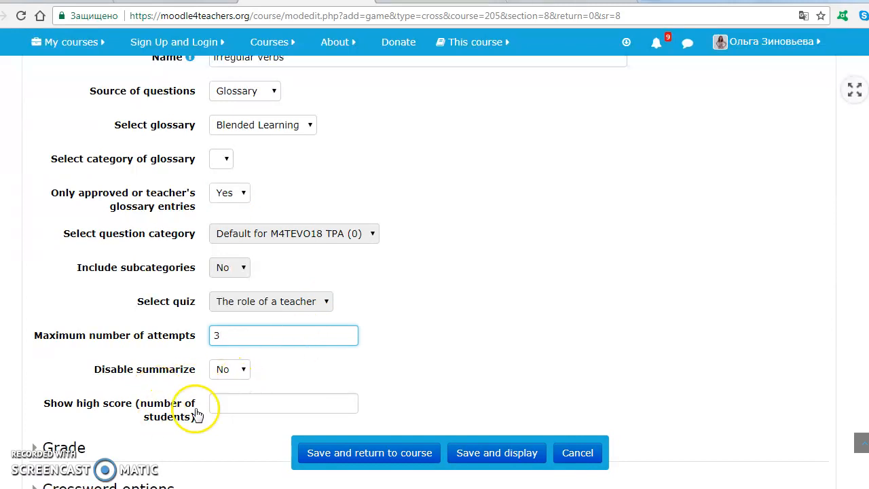
{"action": "left_click", "coordinate": [326, 456]}
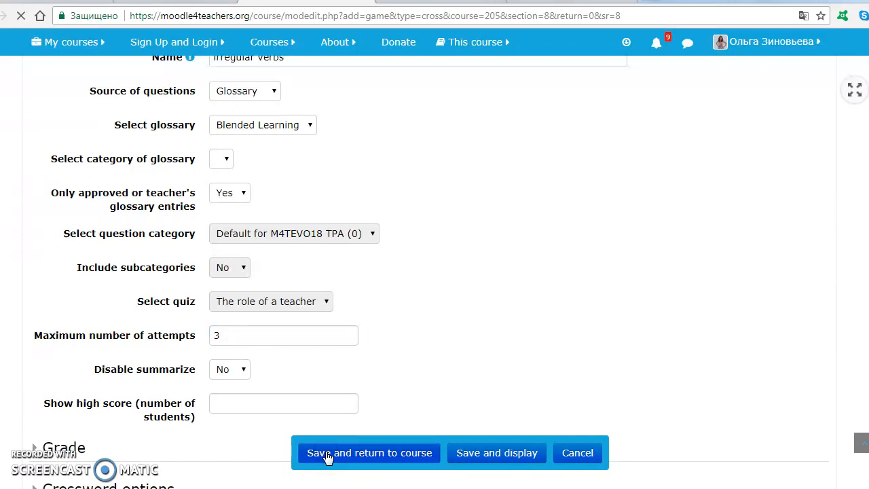
{"action": "left_click", "coordinate": [327, 455]}
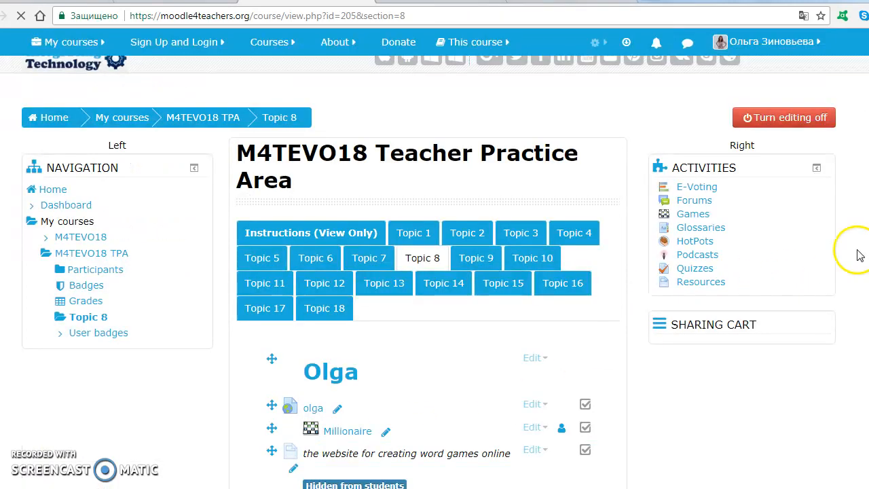
- Add a Folder resource to Topic 8
{"action": "scroll", "coordinate": [430, 272], "scroll_direction": "down", "scroll_amount": 2}
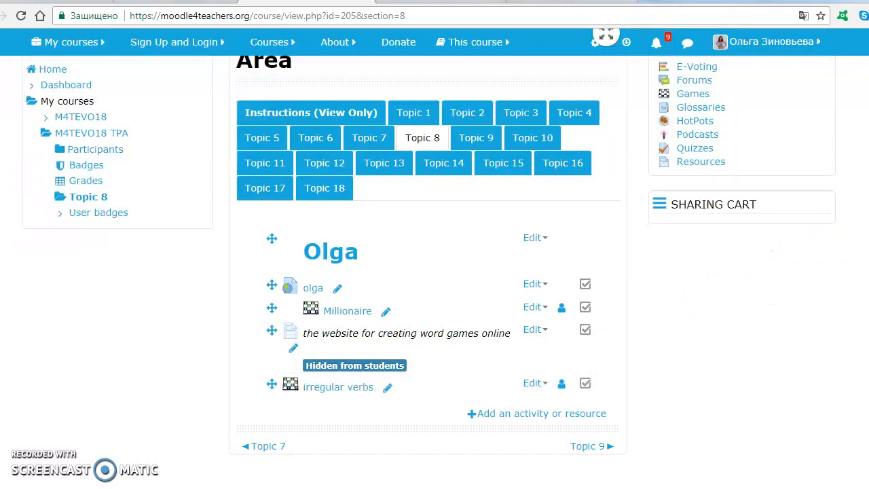
{"action": "left_click", "coordinate": [574, 413]}
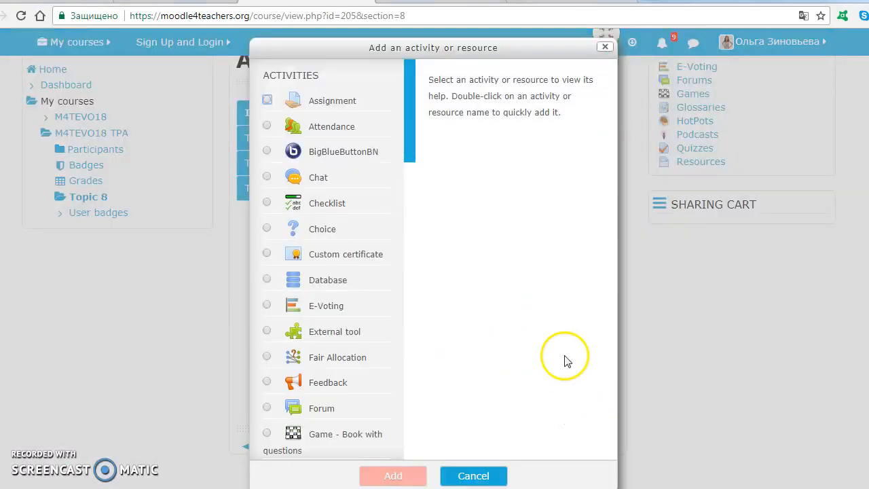
{"action": "left_click_drag", "start_coordinate": [410, 148], "coordinate": [411, 441]}
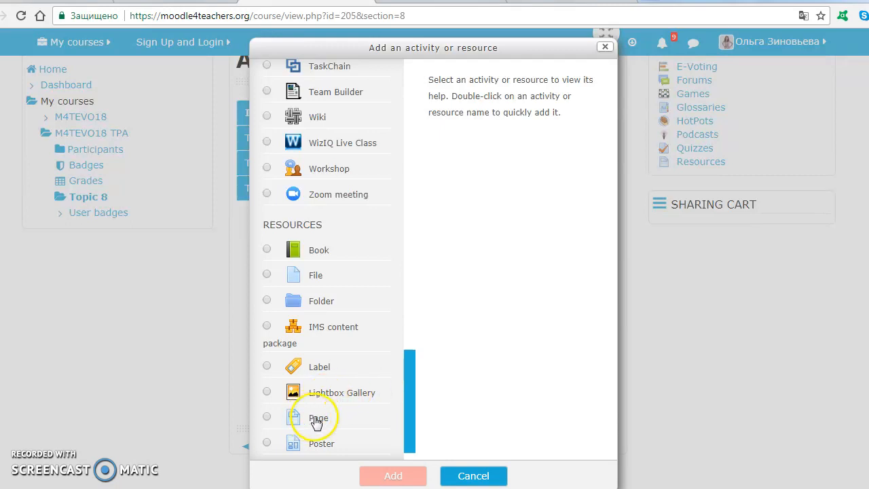
{"action": "left_click_drag", "start_coordinate": [410, 407], "coordinate": [412, 438]}
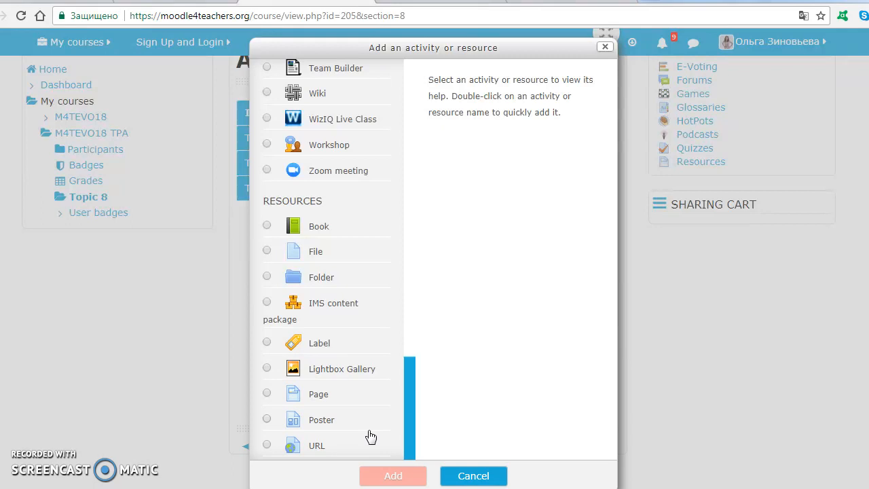
{"action": "left_click", "coordinate": [322, 422]}
{"action": "left_click", "coordinate": [335, 423]}
{"action": "left_click", "coordinate": [317, 451]}
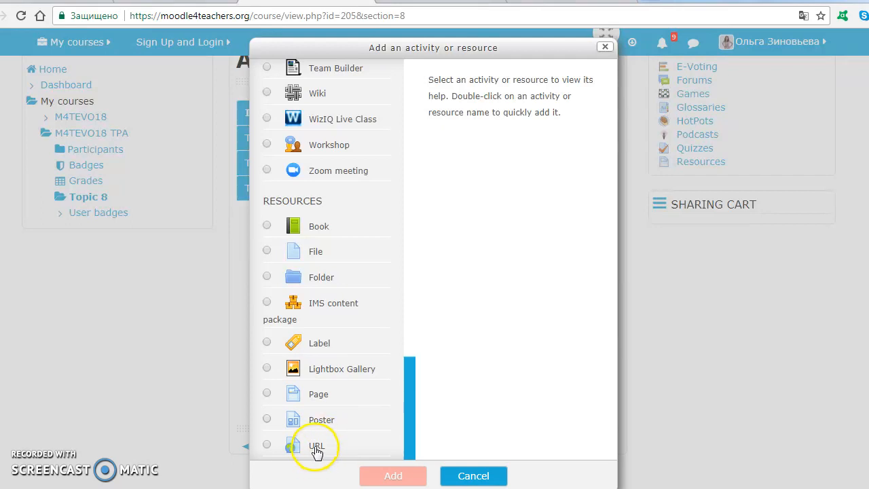
{"action": "left_click", "coordinate": [322, 448]}
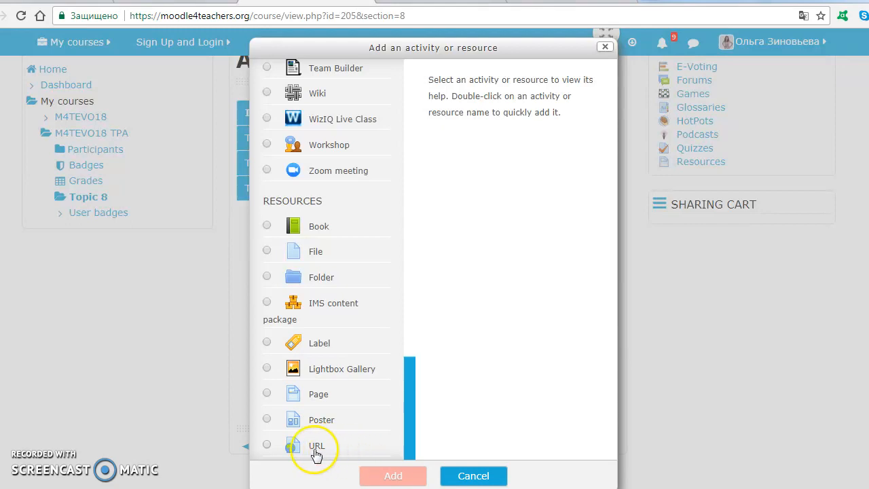
{"action": "left_click", "coordinate": [312, 448]}
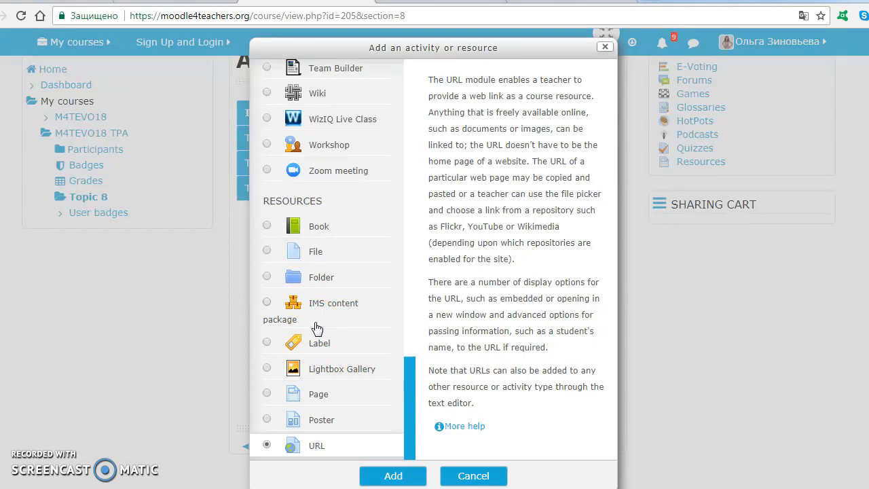
{"action": "left_click", "coordinate": [317, 277]}
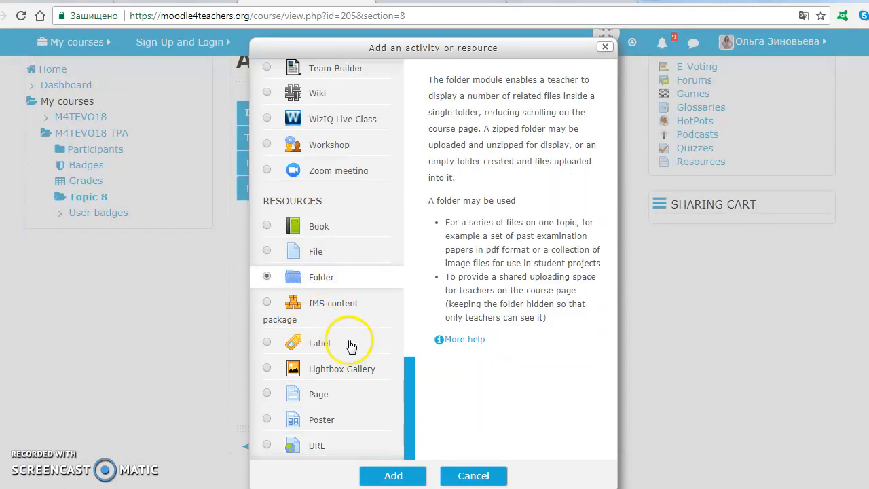
{"action": "left_click", "coordinate": [392, 475]}
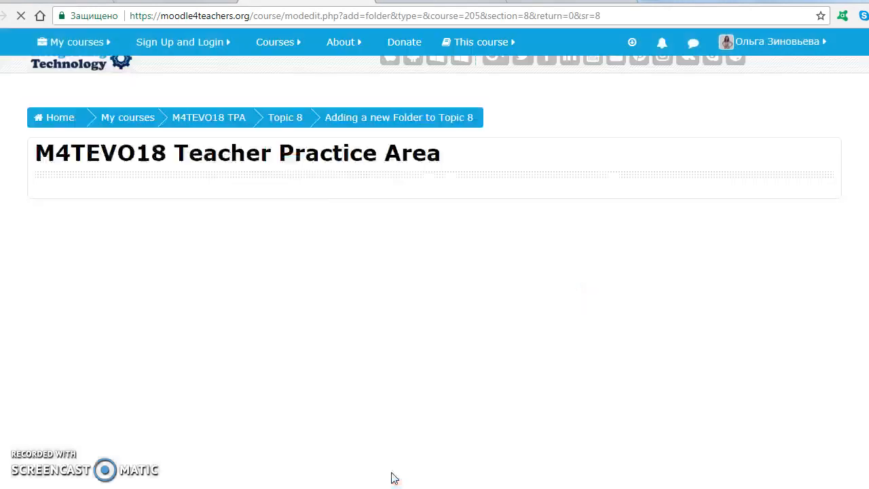
- Name the folder "irregular verbs" with the description "These activities aim at verbs practice" and save it, returning to the course
{"action": "left_click", "coordinate": [360, 284]}
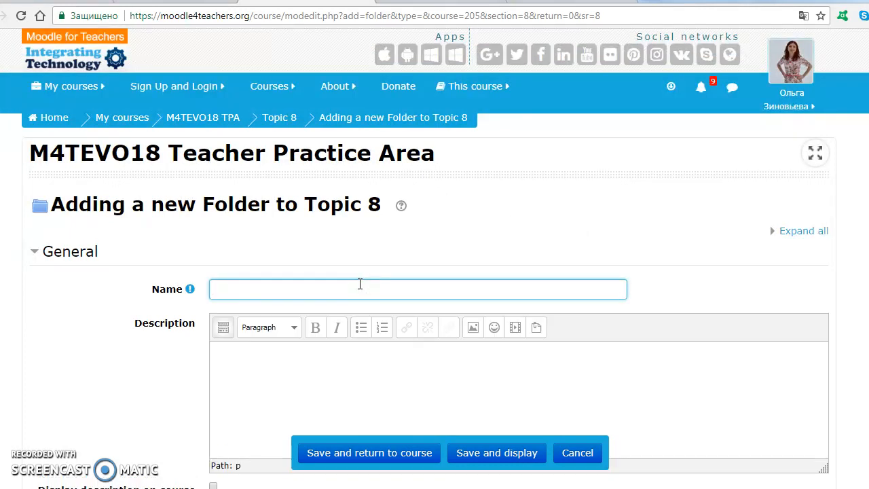
{"action": "type", "text": "irregular verbs"}
{"action": "left_click", "coordinate": [313, 359]}
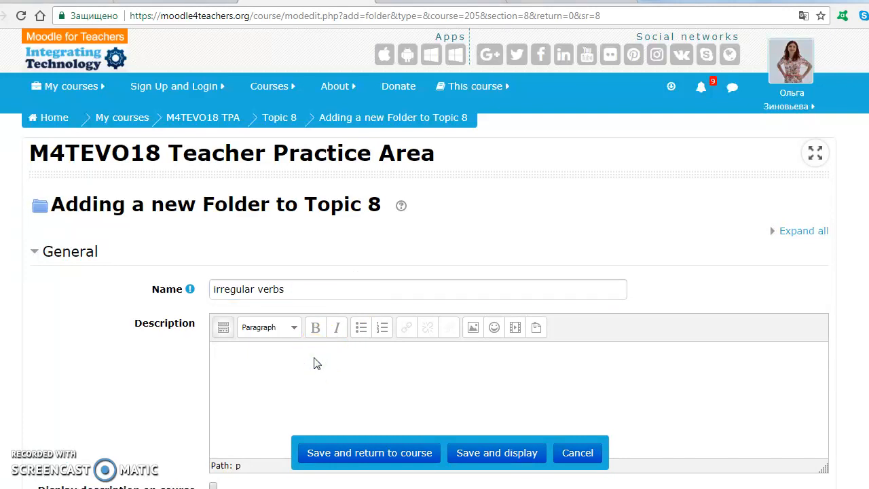
{"action": "type", "text": "Thi"}
{"action": "key", "text": "BackSpace"}
{"action": "type", "text": "ese activities aim at "}
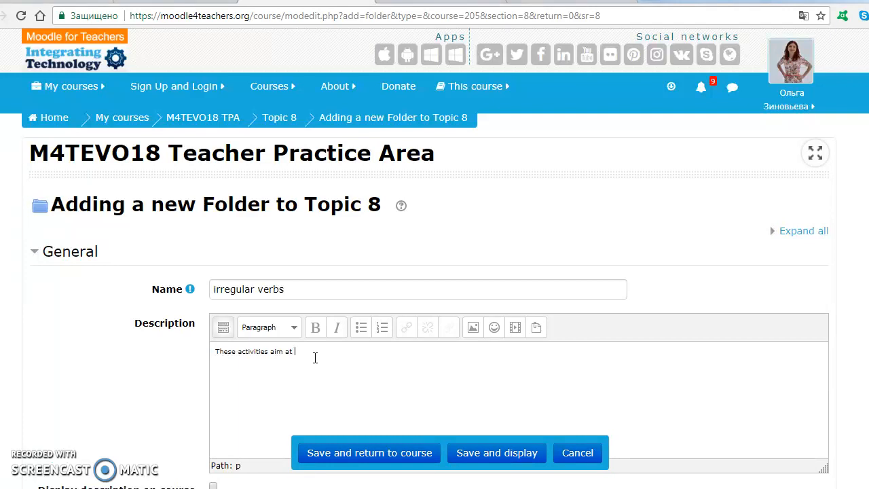
{"action": "type", "text": "verbs practice"}
{"action": "left_click", "coordinate": [343, 464]}
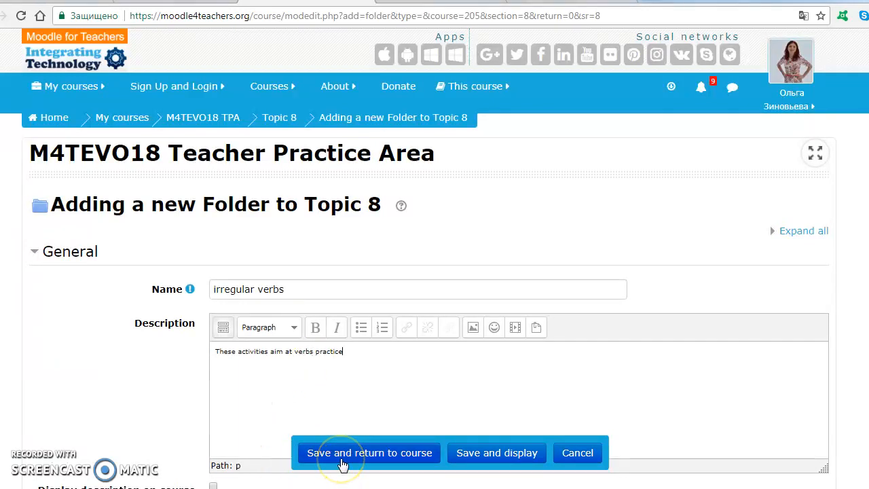
- Save the folder, returning to the course, and add a Label resource to Topic 8
{"action": "left_click", "coordinate": [344, 458]}
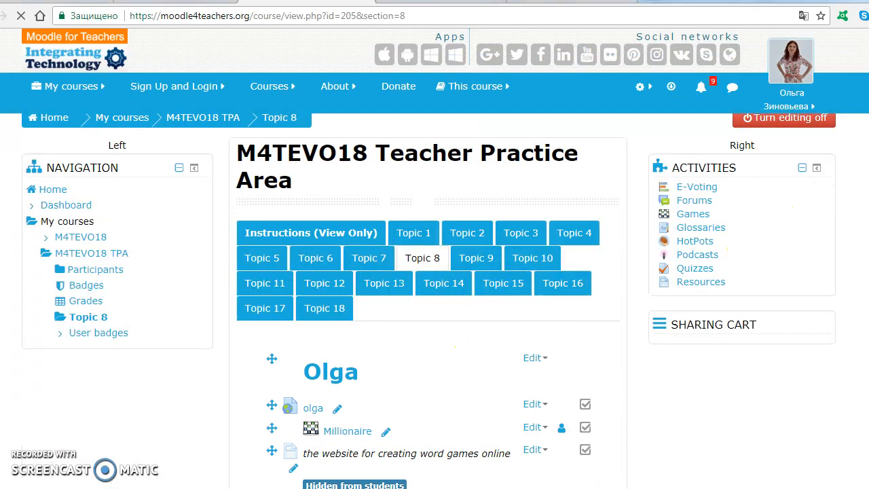
{"action": "scroll", "coordinate": [435, 272], "scroll_direction": "down", "scroll_amount": 4}
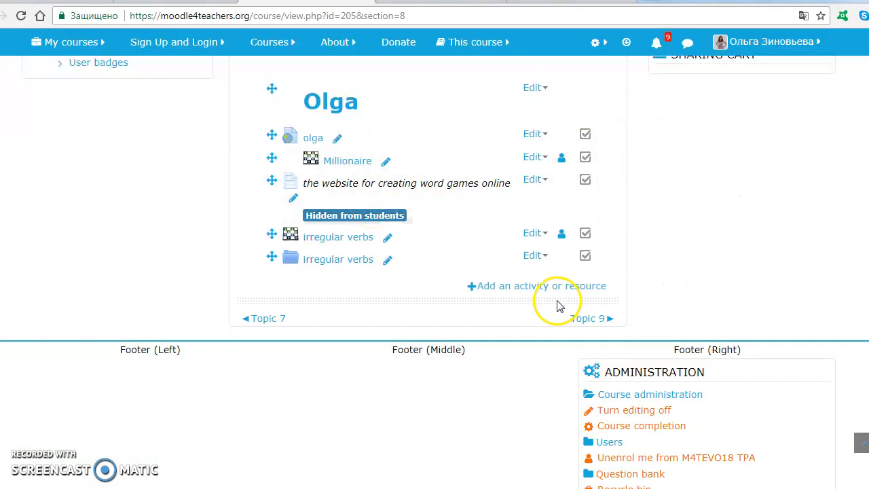
{"action": "left_click", "coordinate": [606, 321]}
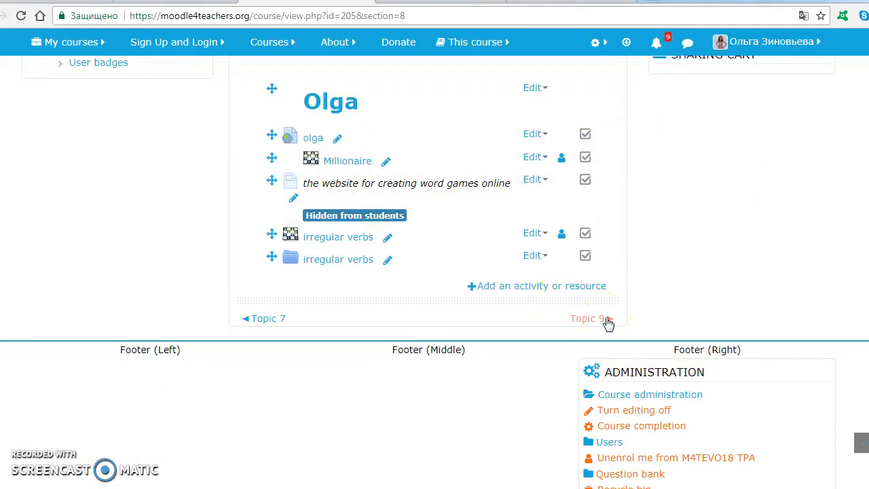
{"action": "left_click", "coordinate": [573, 287]}
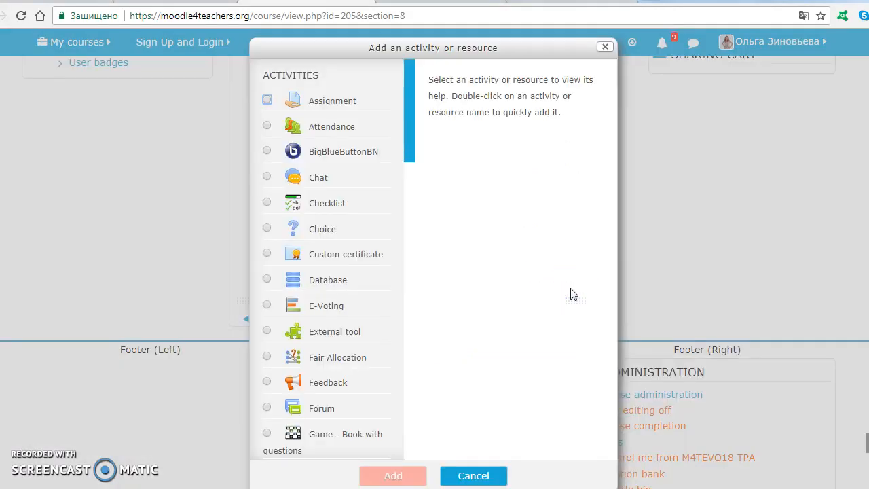
{"action": "left_click_drag", "start_coordinate": [410, 141], "coordinate": [407, 475]}
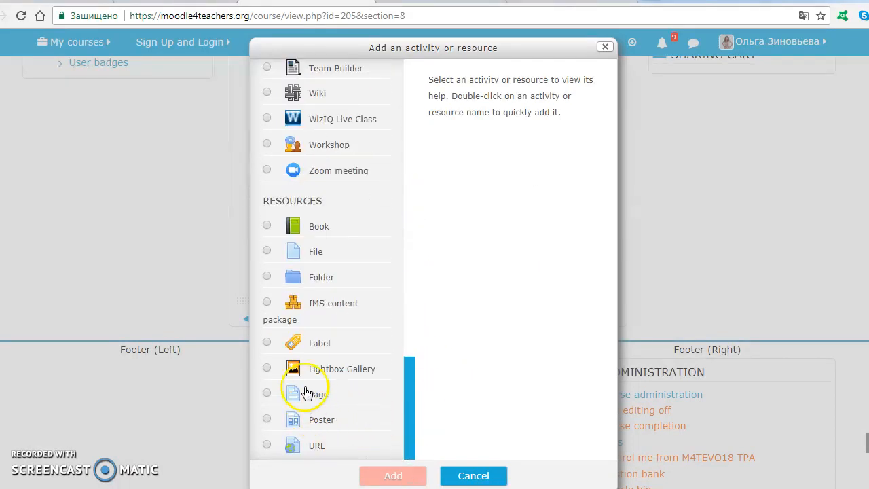
{"action": "left_click", "coordinate": [298, 342]}
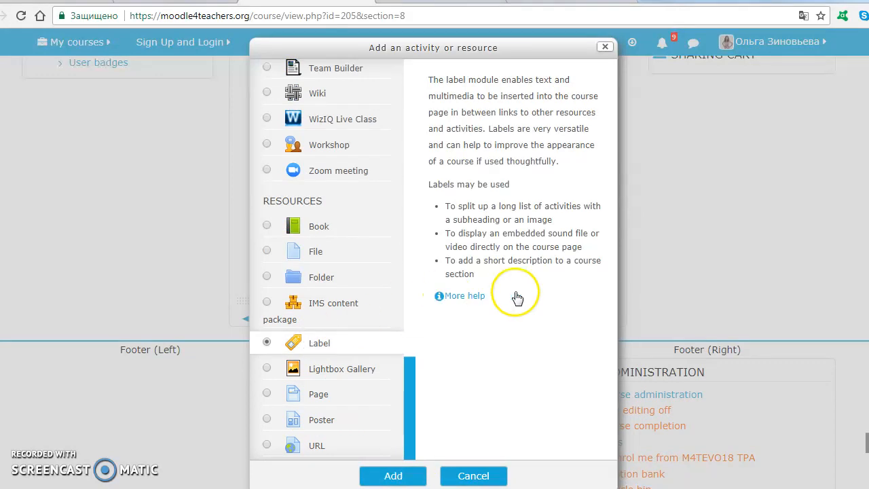
{"action": "left_click", "coordinate": [384, 476]}
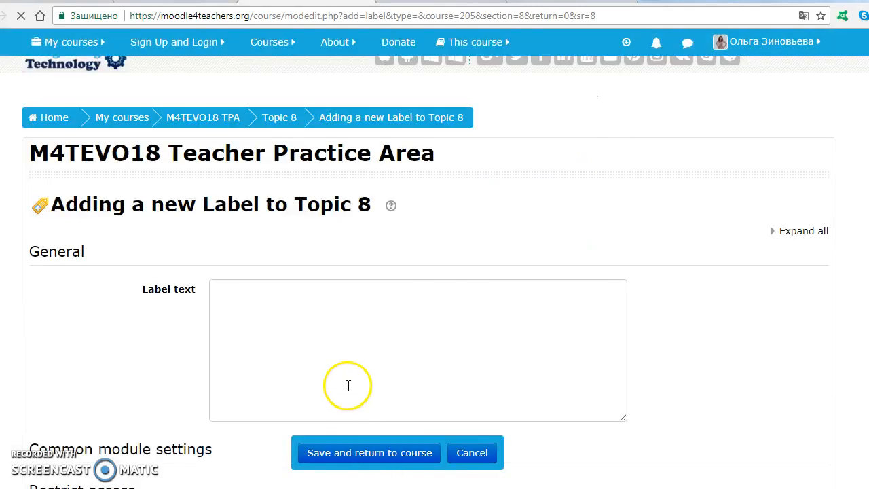
- Enter the label text "Let's be friends! We are irregular verbs)" and insert a smiley emoticon at its end
{"action": "left_click", "coordinate": [279, 303]}
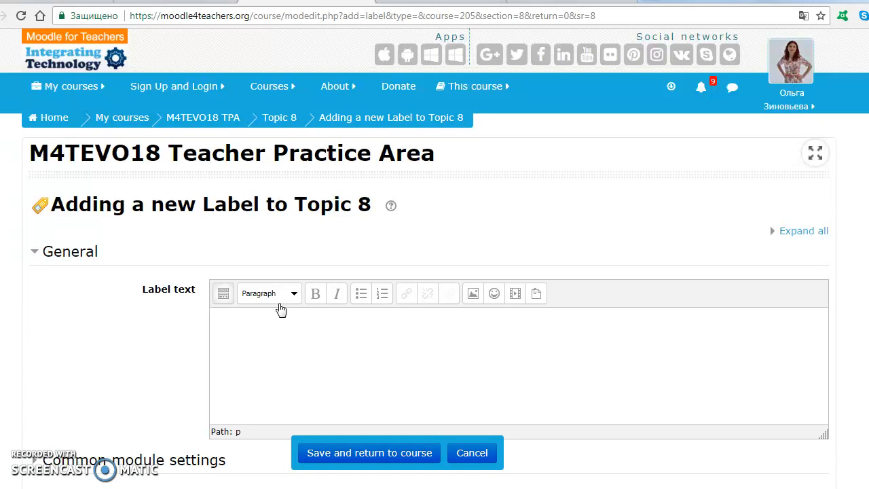
{"action": "left_click", "coordinate": [278, 319]}
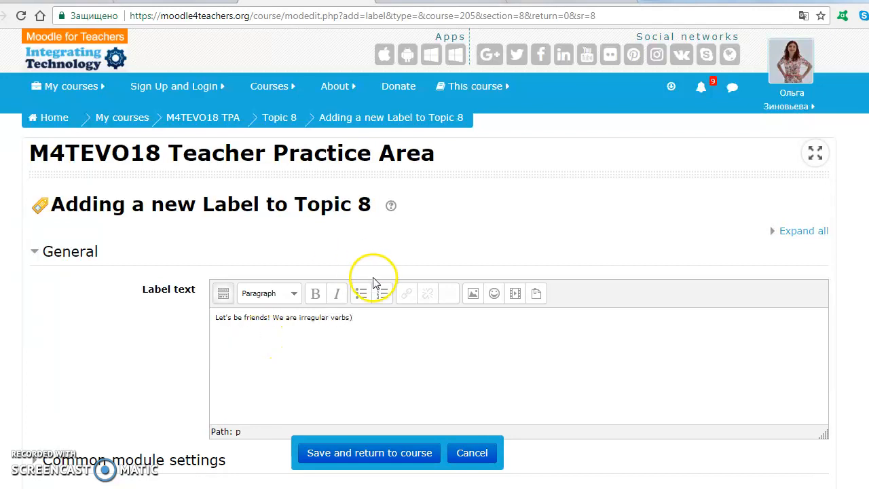
{"action": "left_click", "coordinate": [494, 295]}
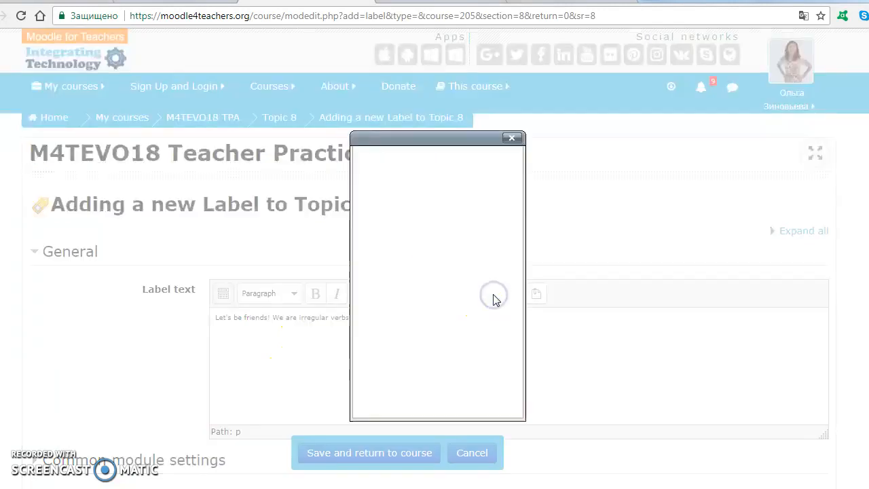
{"action": "left_click", "coordinate": [373, 163]}
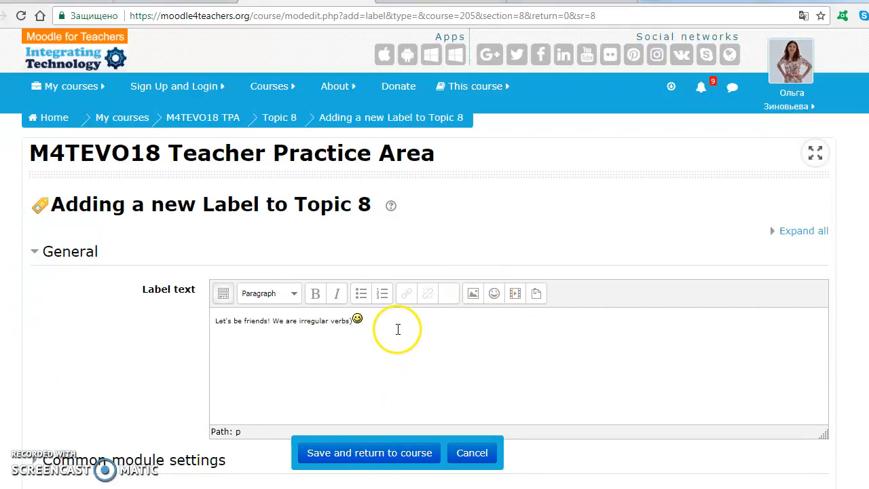
- Format the whole label text as Heading 1 in red and save the label, returning to the course
{"action": "left_click_drag", "start_coordinate": [377, 320], "coordinate": [188, 353]}
{"action": "left_click", "coordinate": [294, 292]}
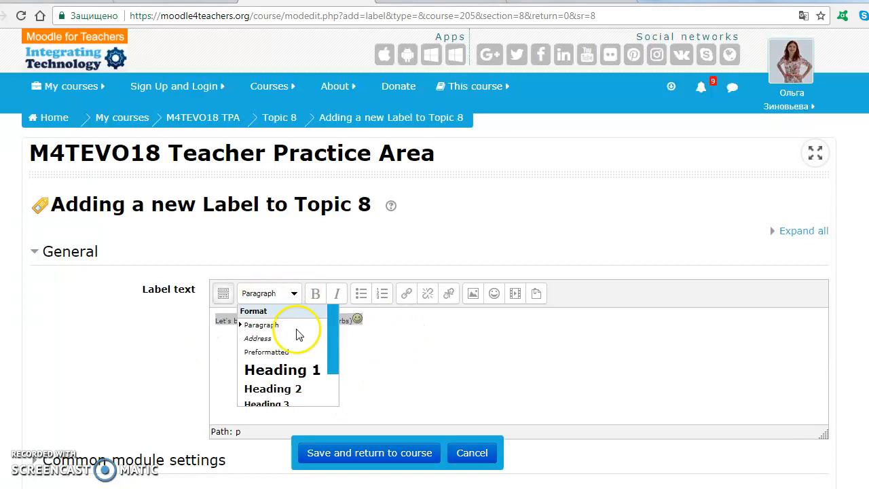
{"action": "left_click", "coordinate": [287, 366]}
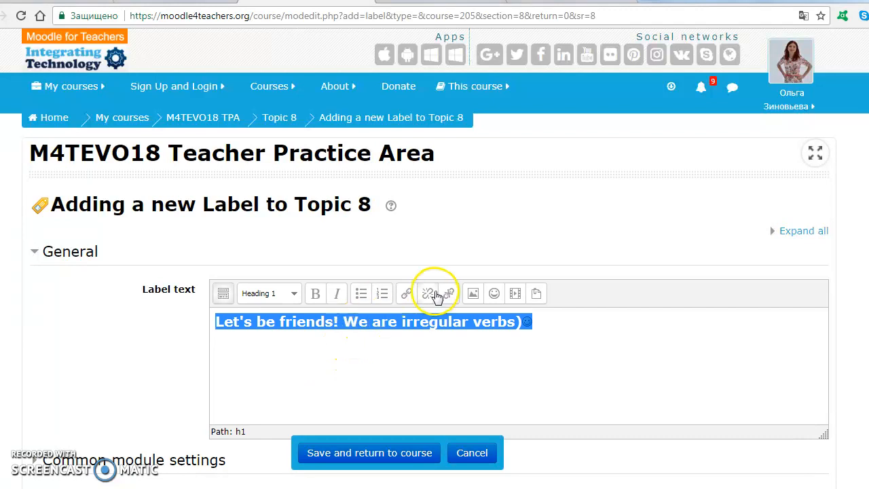
{"action": "left_click", "coordinate": [223, 293]}
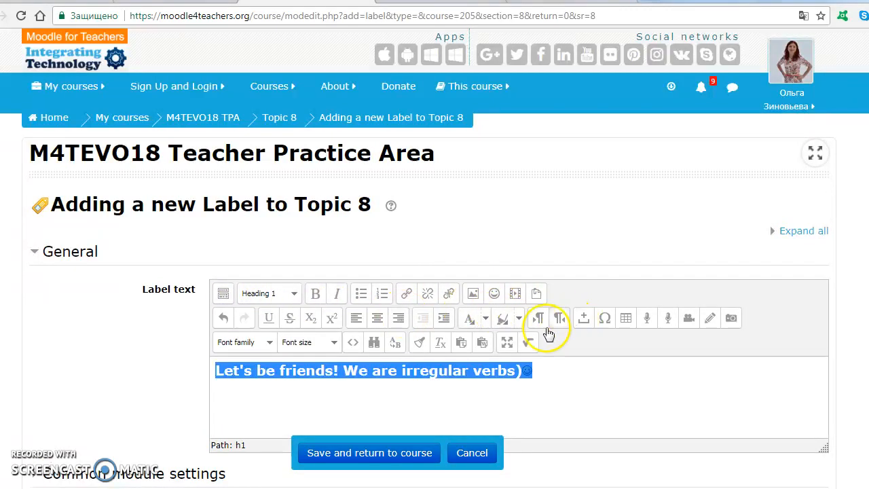
{"action": "left_click", "coordinate": [485, 317]}
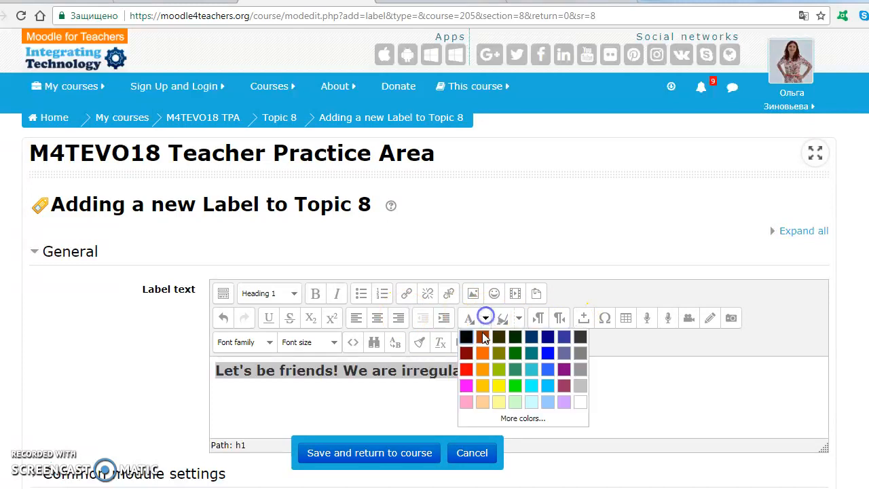
{"action": "left_click", "coordinate": [466, 368]}
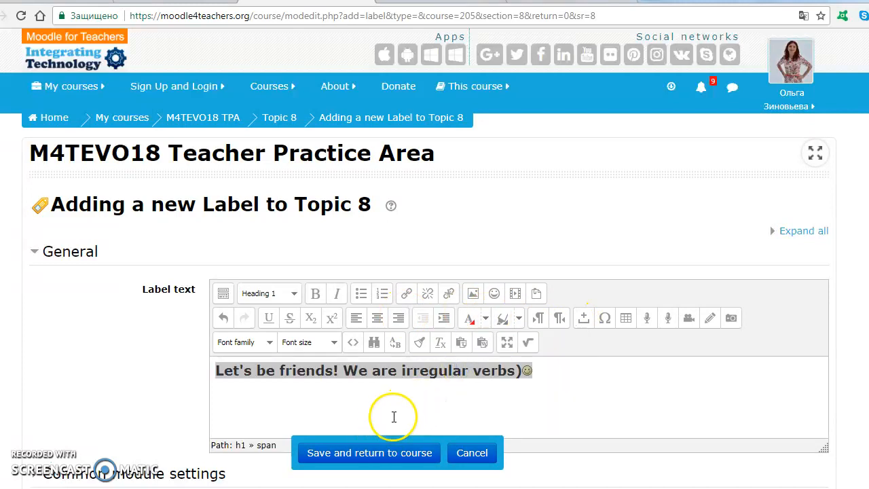
{"action": "left_click", "coordinate": [397, 455]}
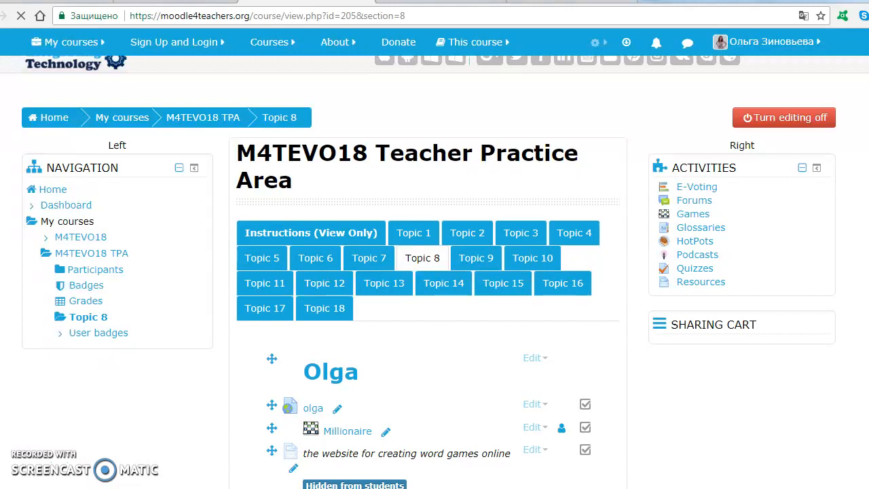
- Move the "Let's be friends!" label up in Topic 8 to directly below the Millionaire game
{"action": "scroll", "coordinate": [434, 272], "scroll_direction": "down", "scroll_amount": 3}
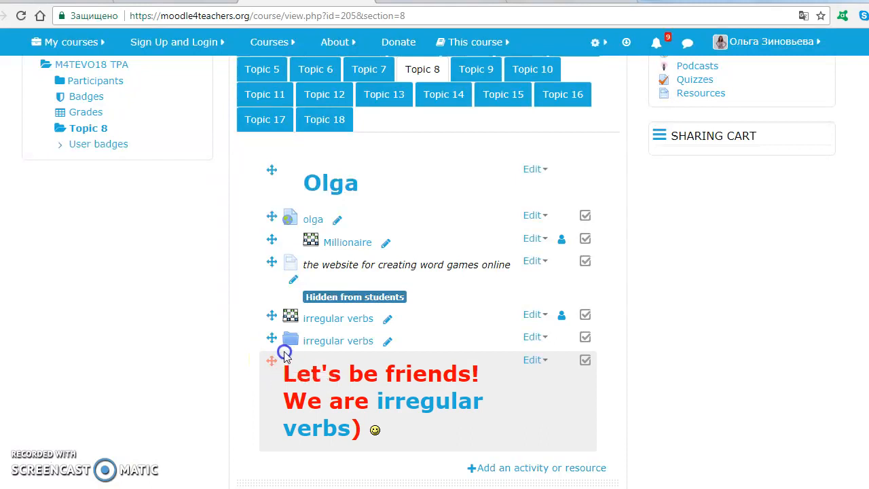
{"action": "left_click_drag", "start_coordinate": [272, 360], "coordinate": [306, 305]}
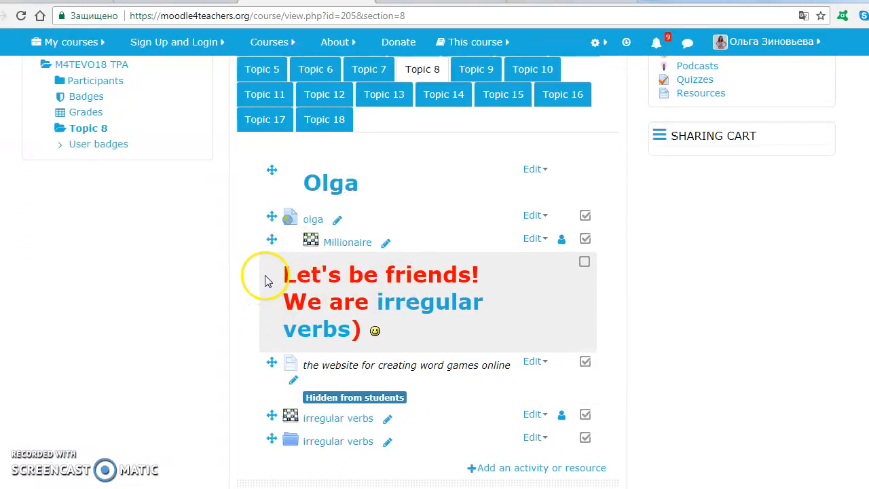
{"action": "left_click_drag", "start_coordinate": [266, 261], "coordinate": [286, 257]}
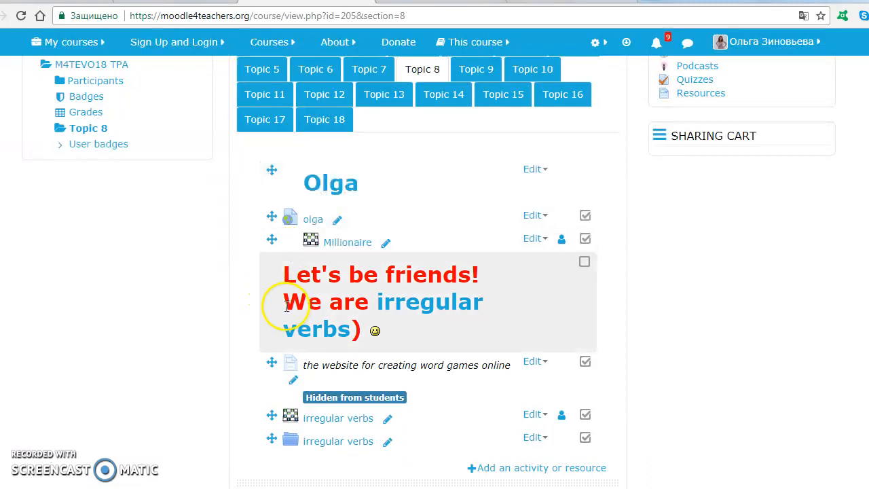
{"action": "left_click", "coordinate": [267, 281]}
{"action": "left_click", "coordinate": [250, 301]}
{"action": "left_click", "coordinate": [683, 308]}
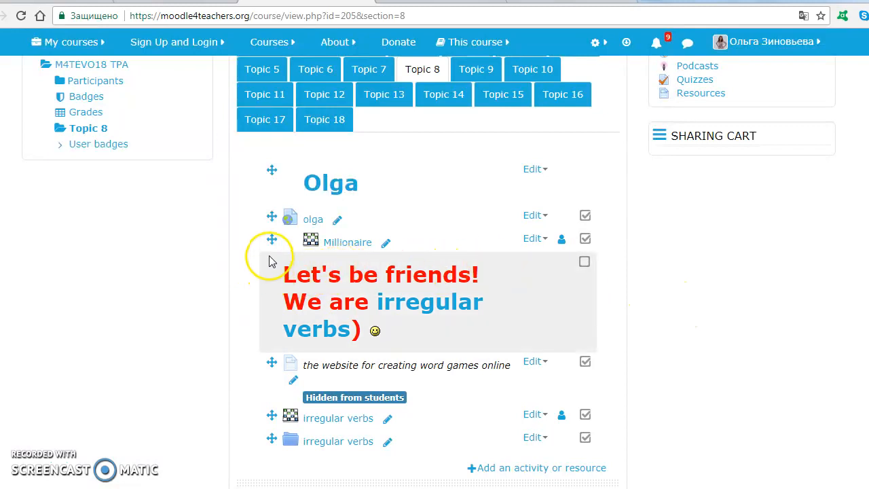